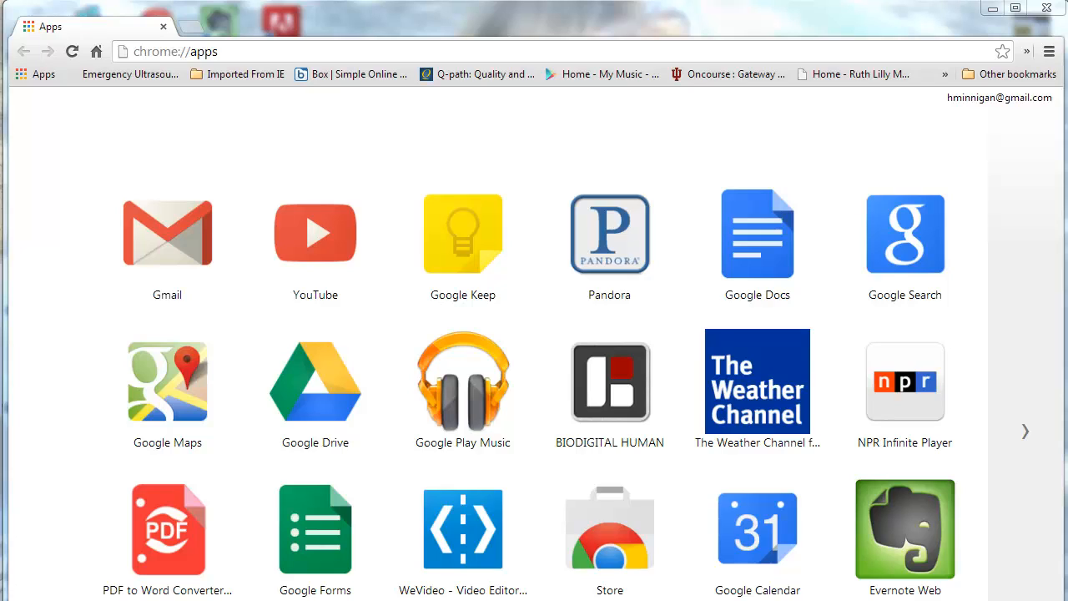
Step: Connect to the IUPUI VPN Connection using the saved credentials
left_click(914, 600)
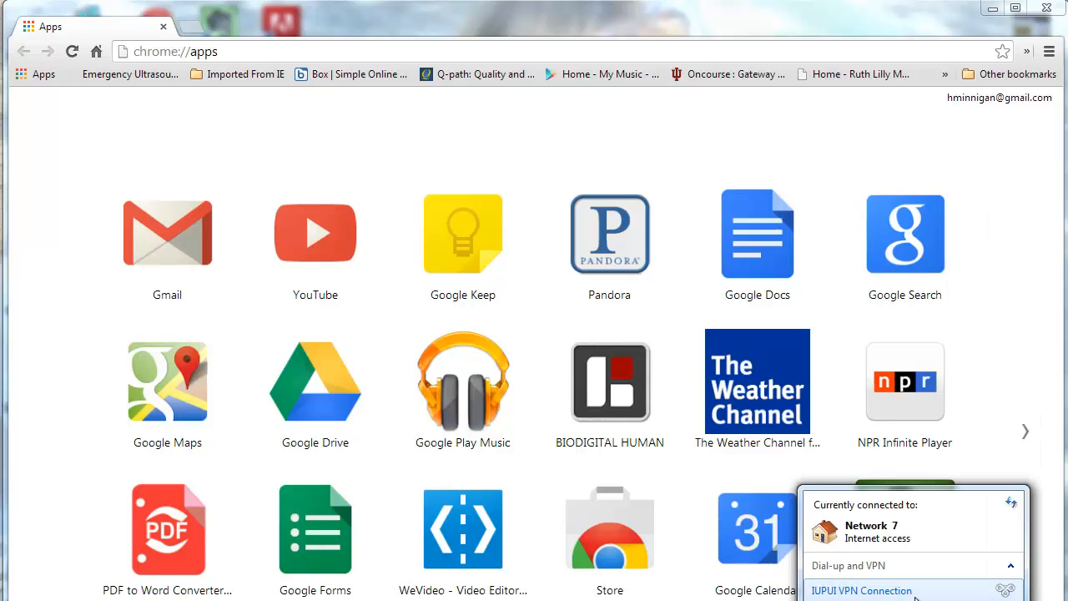
double_click(862, 590)
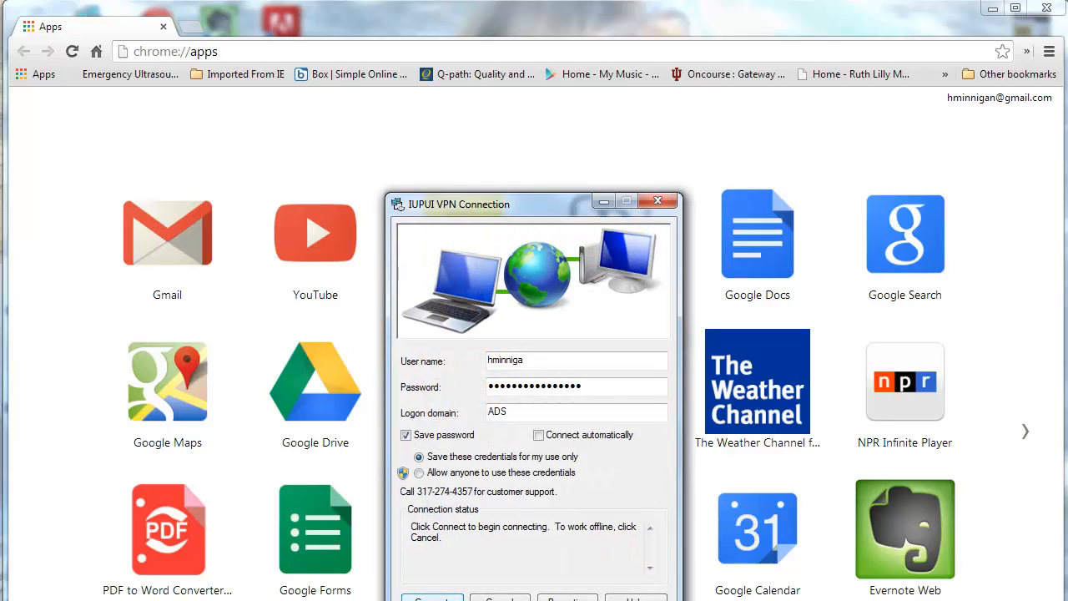
key("Return")
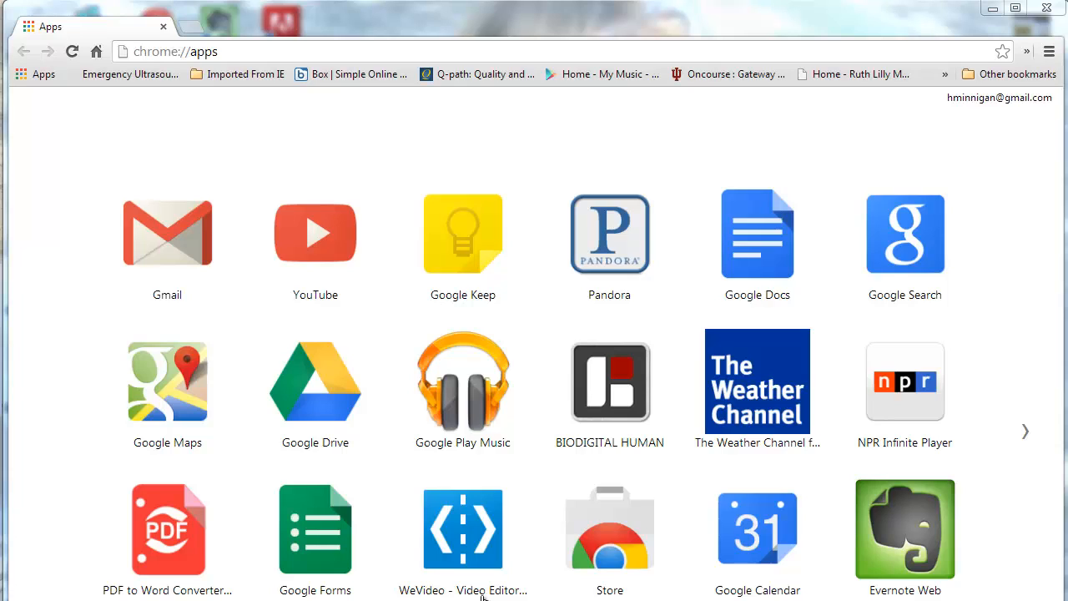
Step: Open Q-path from its bookmark and sign in with the login name and password
left_click(464, 75)
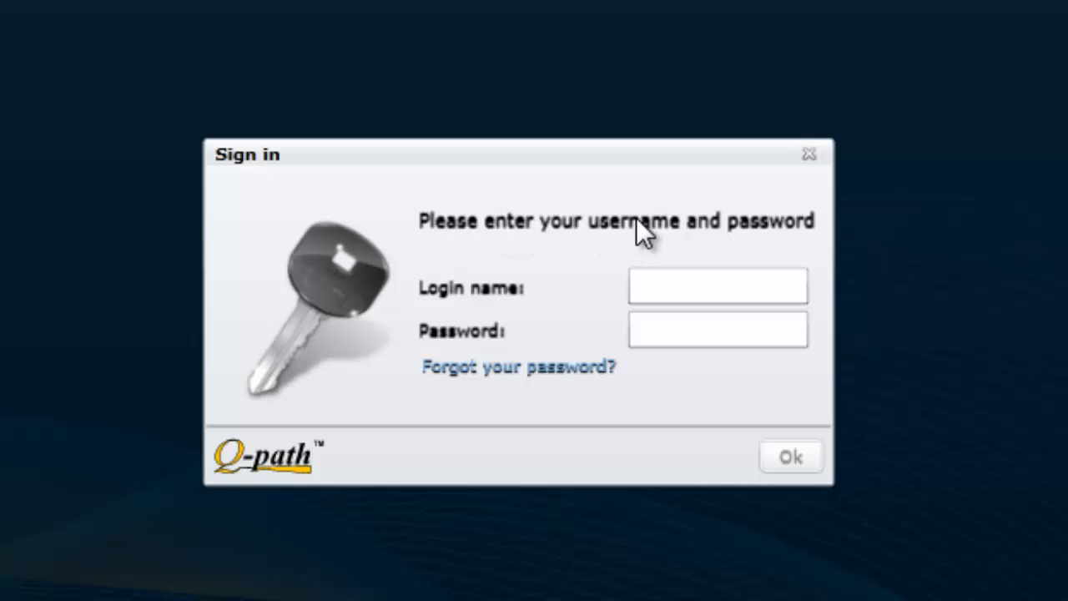
left_click(678, 288)
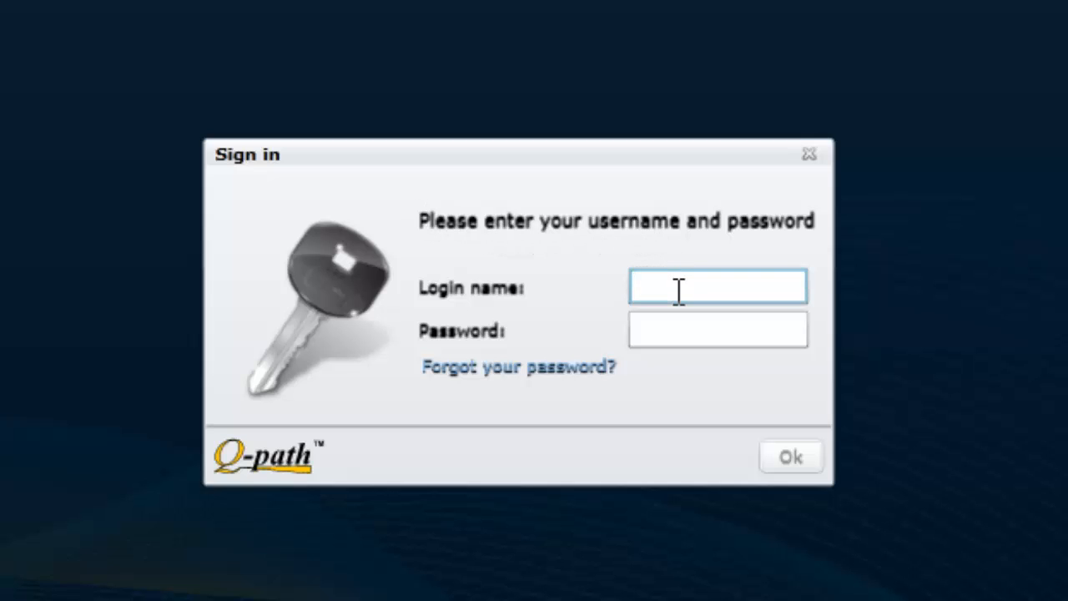
type("iu_username")
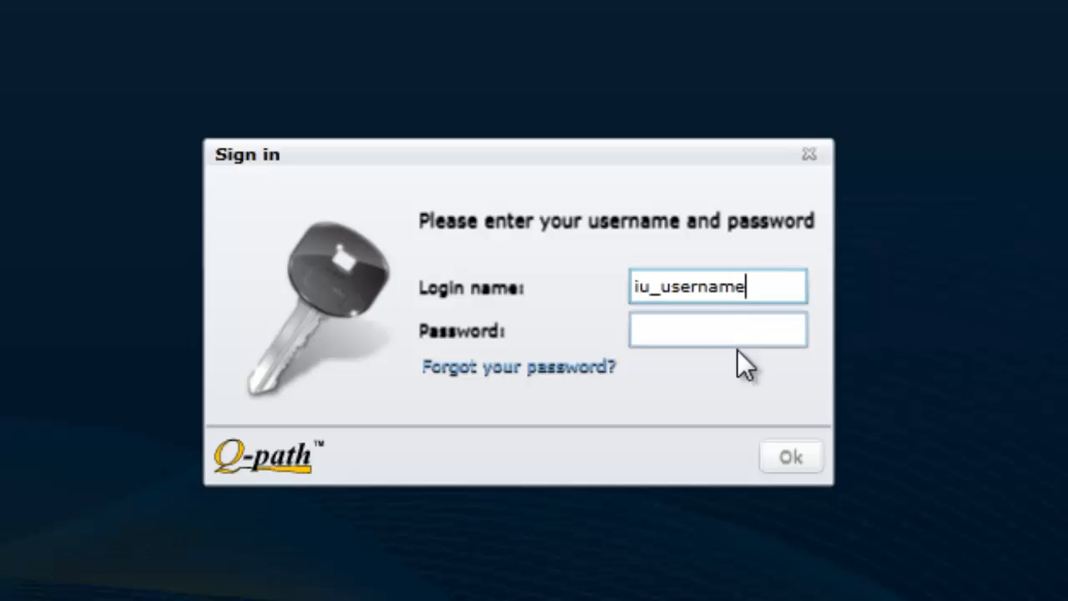
left_click(696, 329)
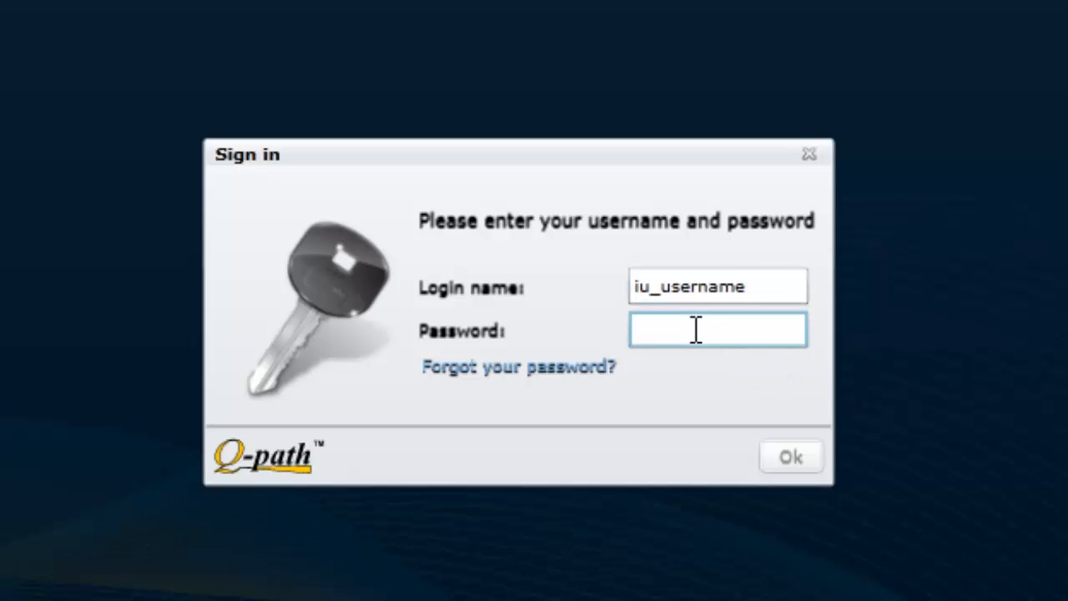
type("****")
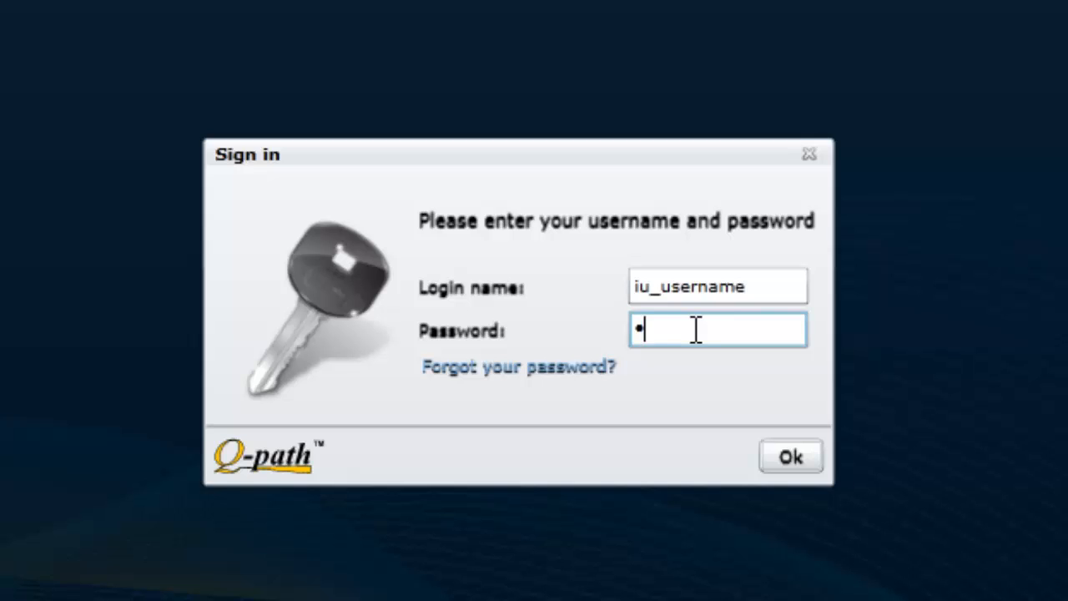
type("****")
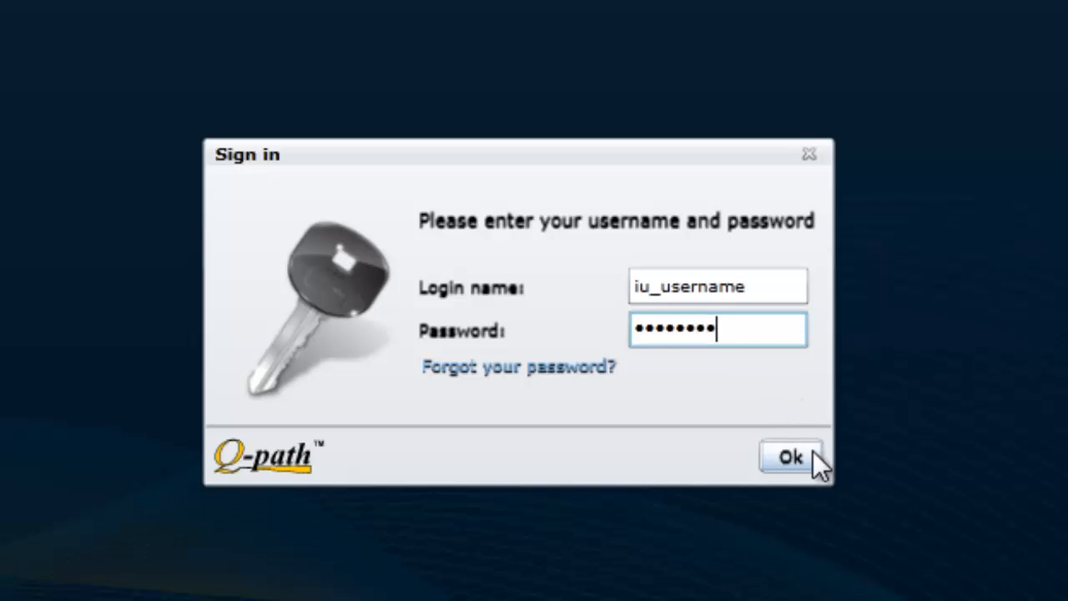
left_click(793, 458)
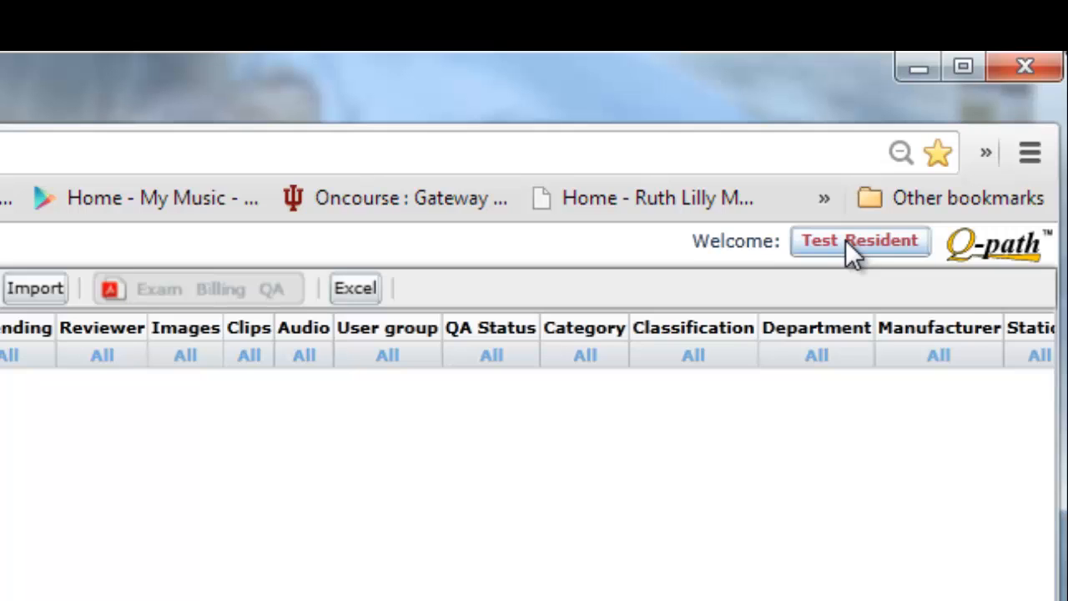
left_click(845, 240)
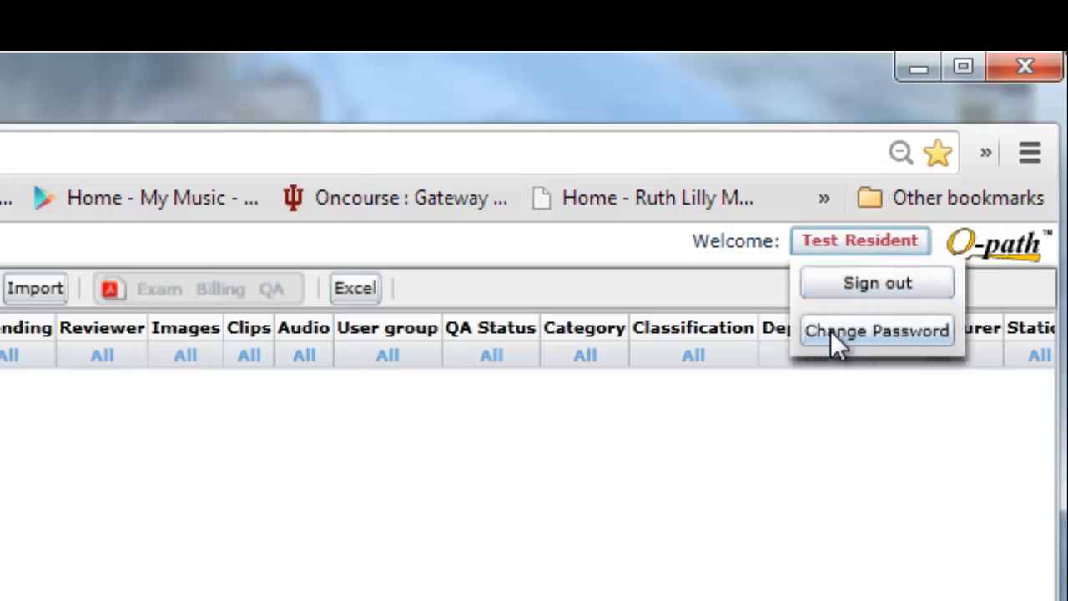
left_click(723, 518)
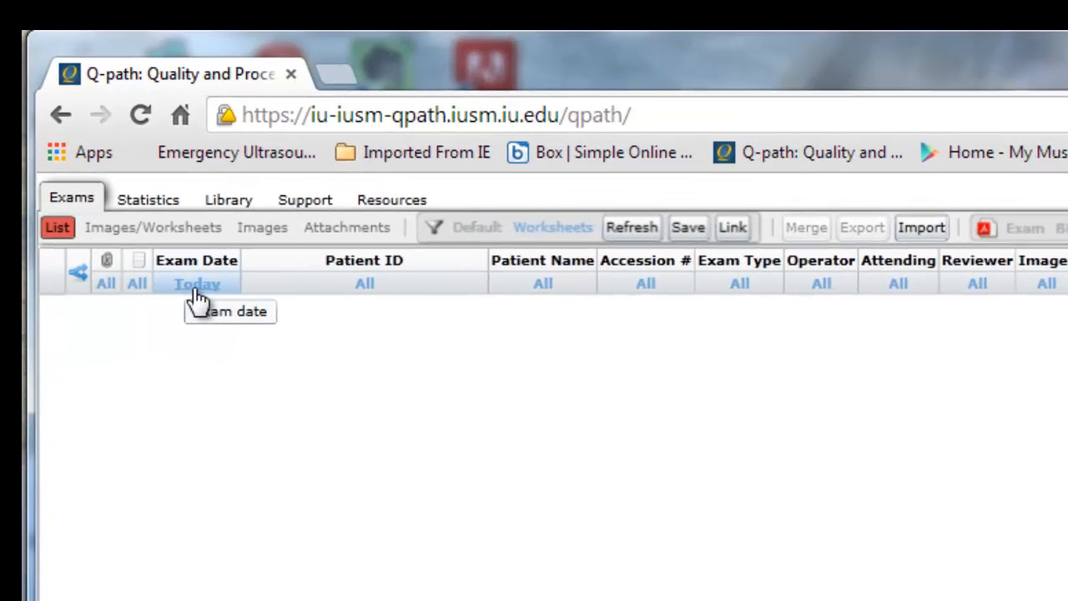
Step: Expand the 'Today' Exam Date filter to show the date-range choices
left_click(197, 290)
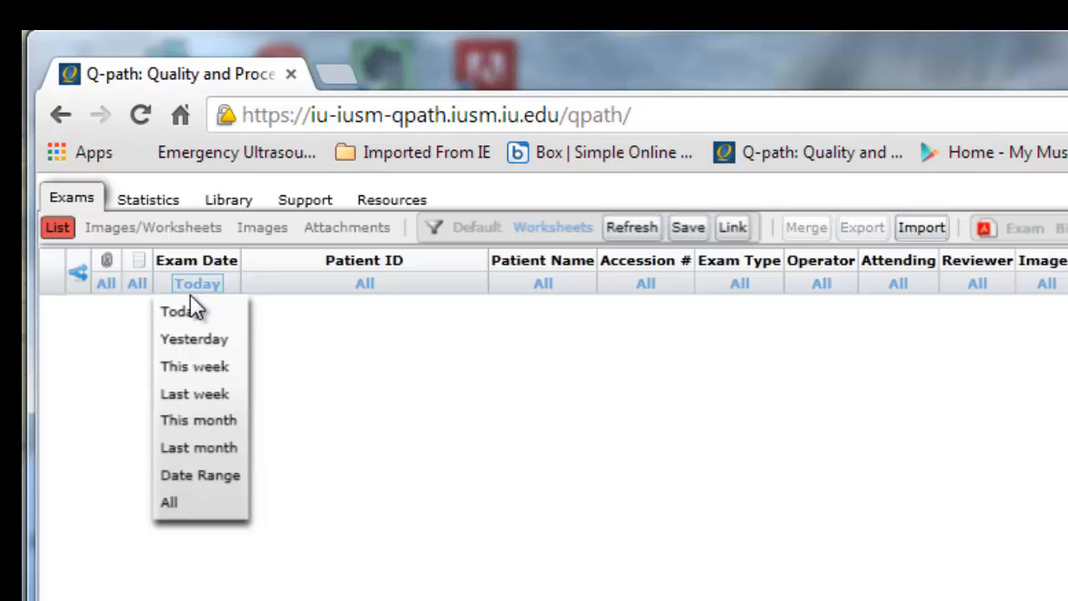
Step: Set the Exam Date filter to 'Last week', listing the four 12/27/2013 exams
left_click(201, 397)
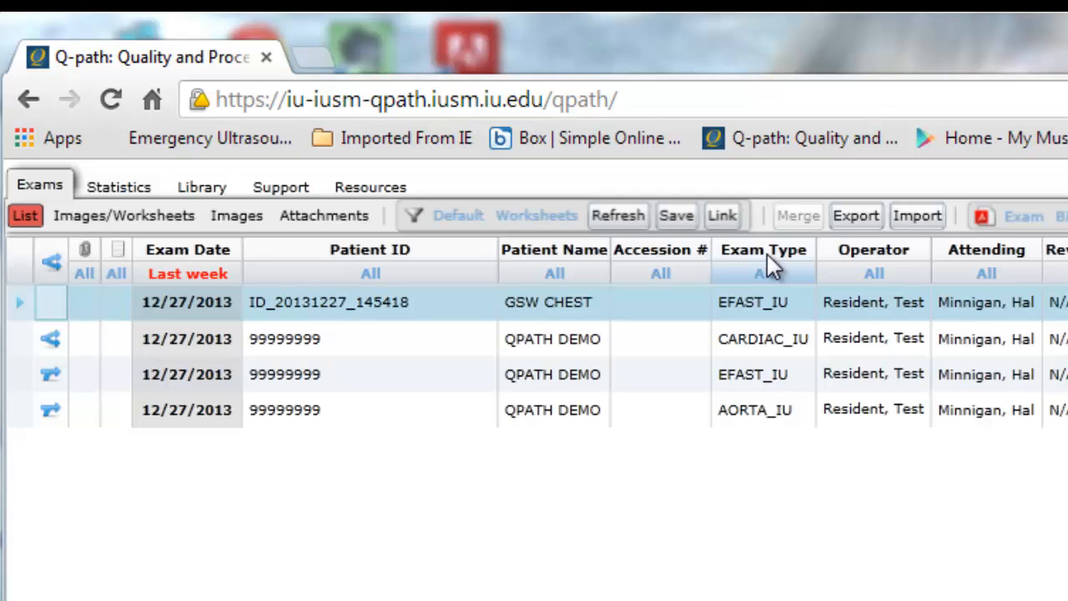
left_click(882, 260)
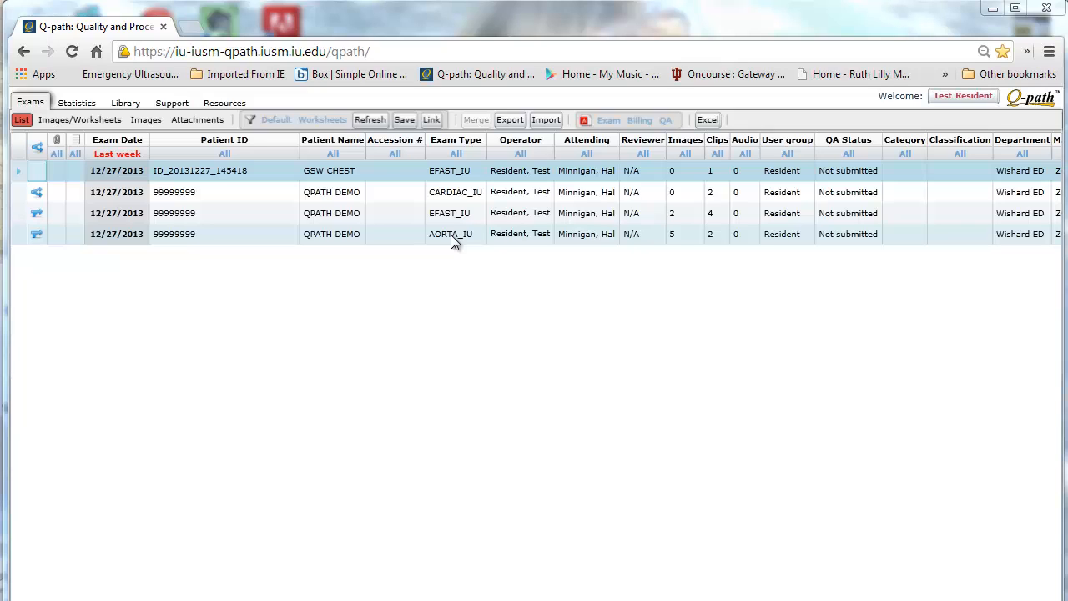
double_click(117, 193)
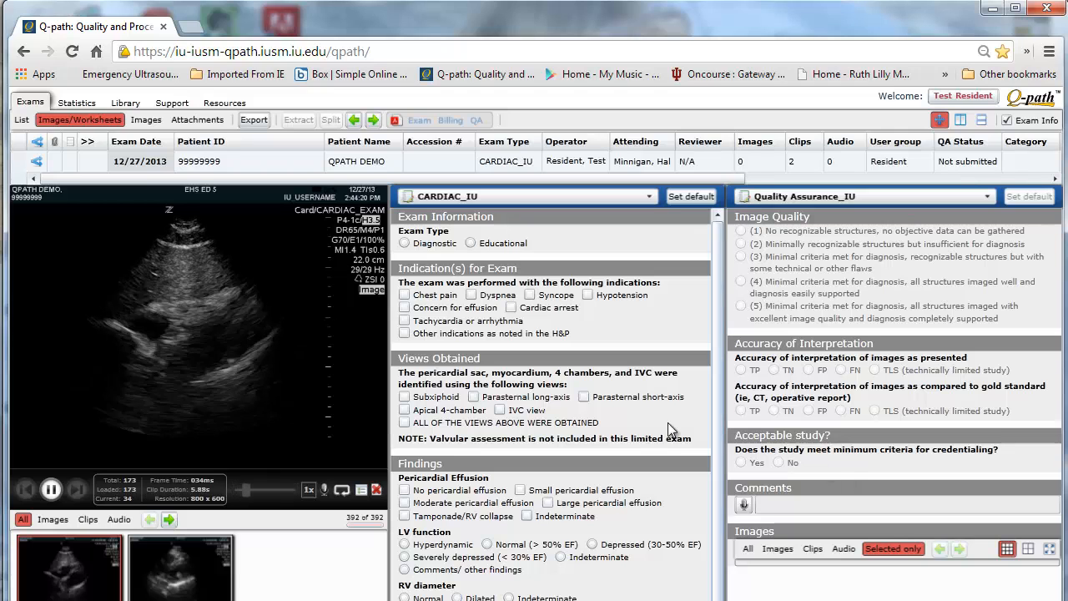
left_click(182, 576)
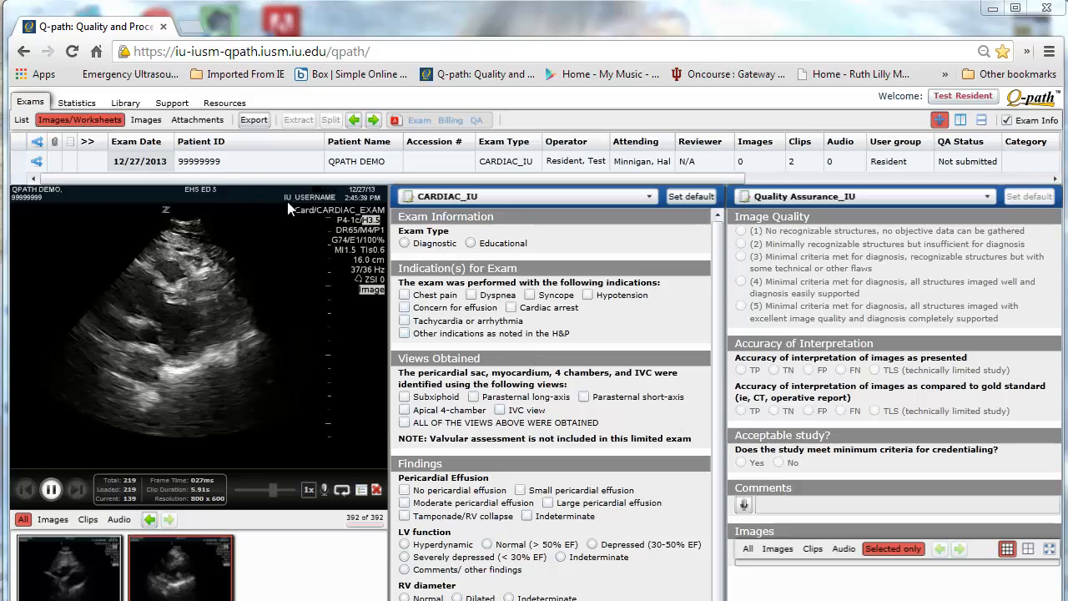
left_click(145, 122)
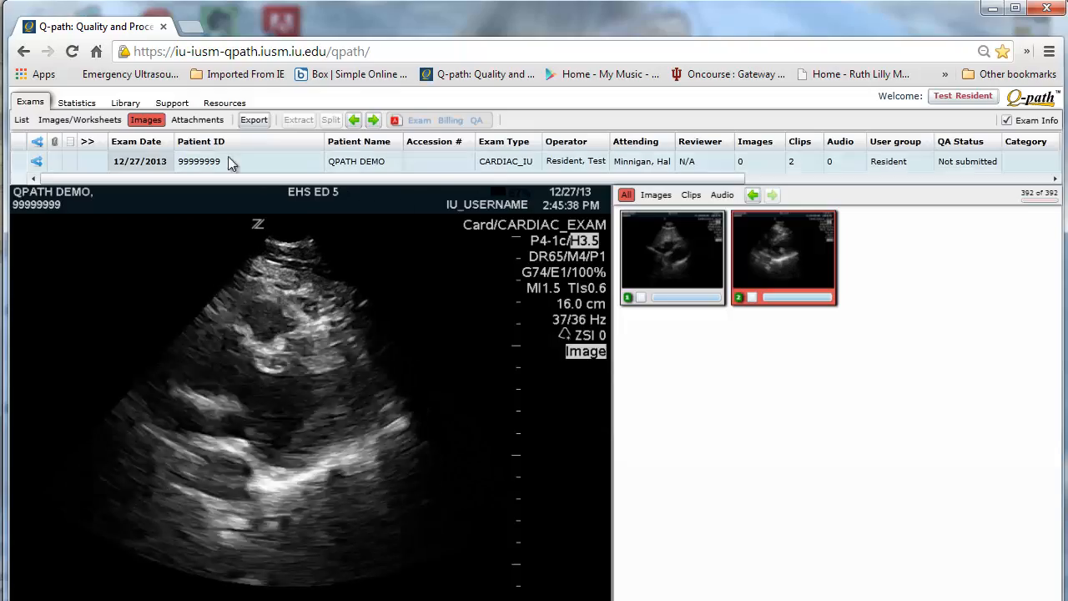
left_click(83, 123)
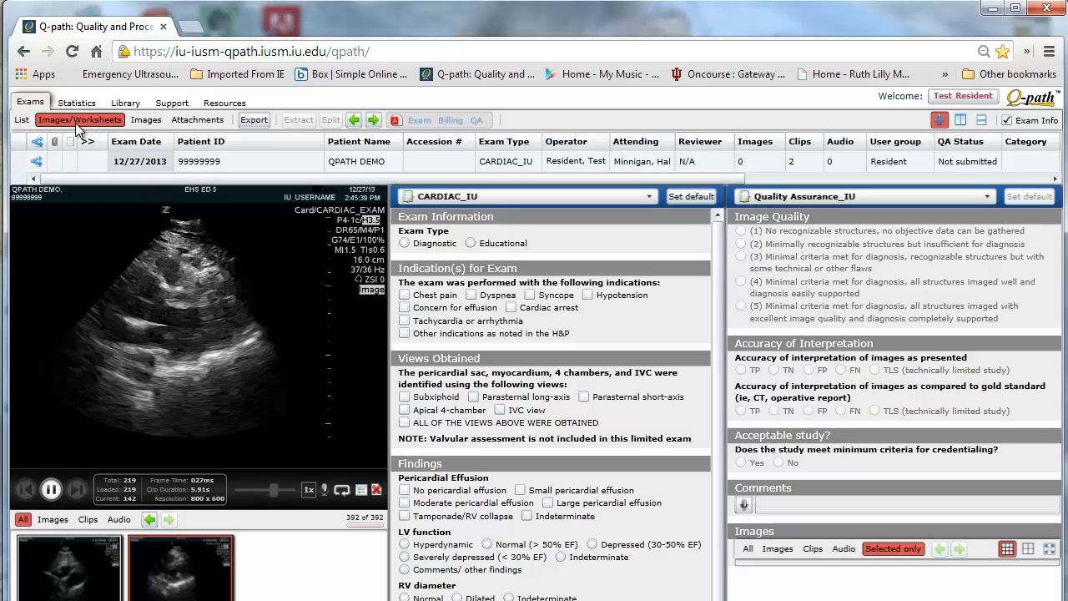
Step: Go back to the exam List and open the AORTA_IU exam
left_click(22, 122)
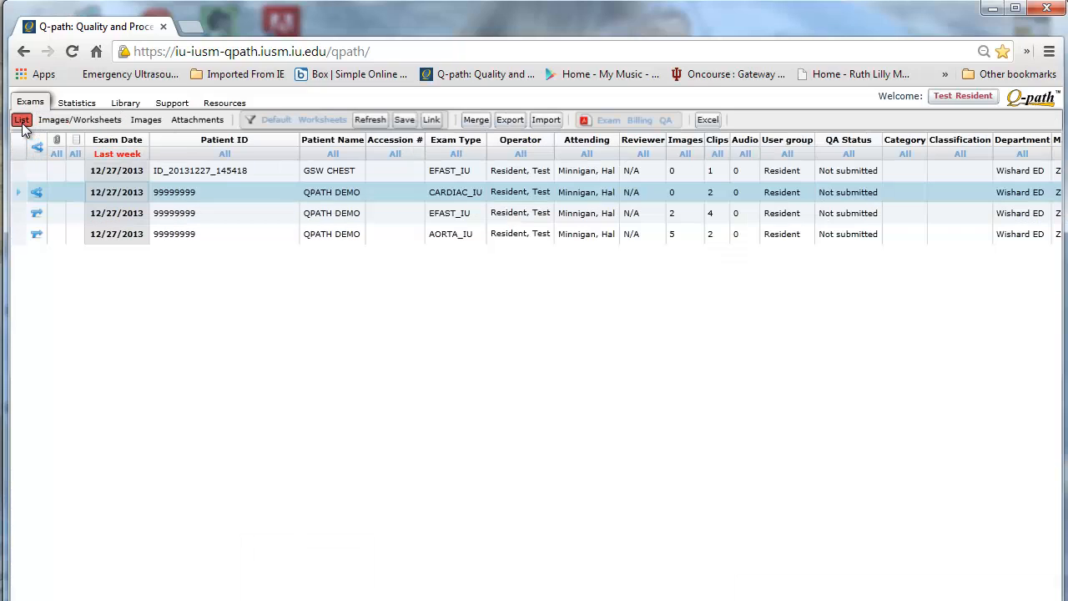
double_click(113, 236)
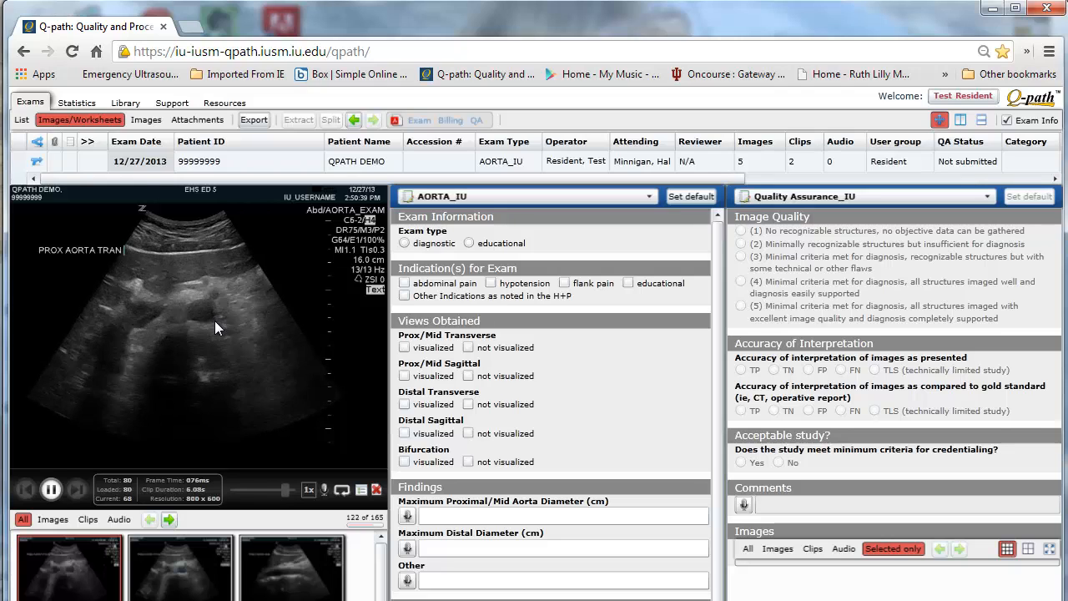
Step: View the second aorta image with its diameter measurements and scroll the worksheet
left_click(175, 571)
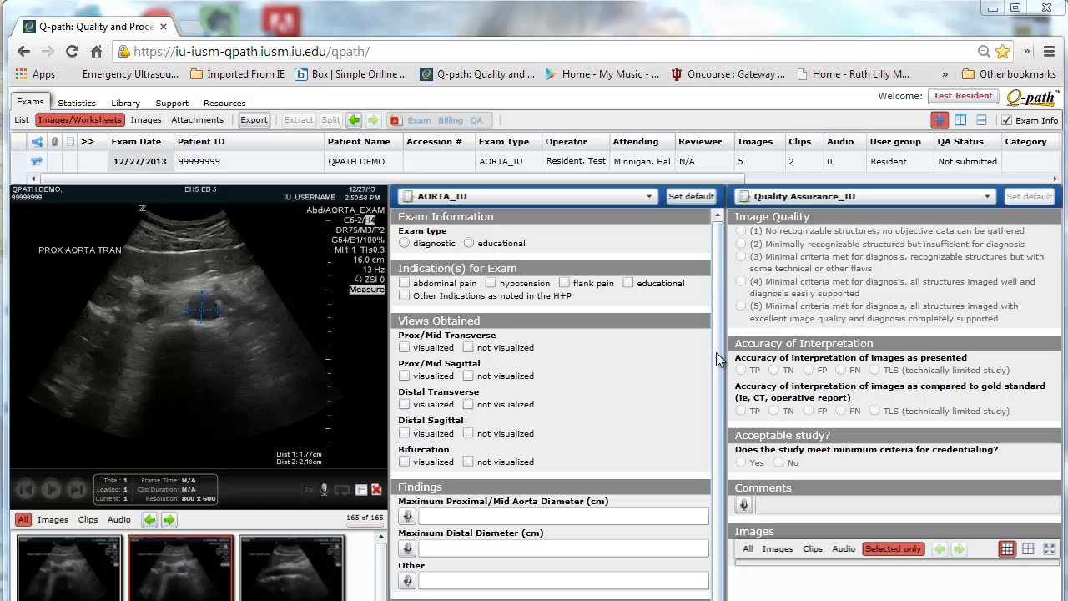
left_click_drag(716, 354, 726, 451)
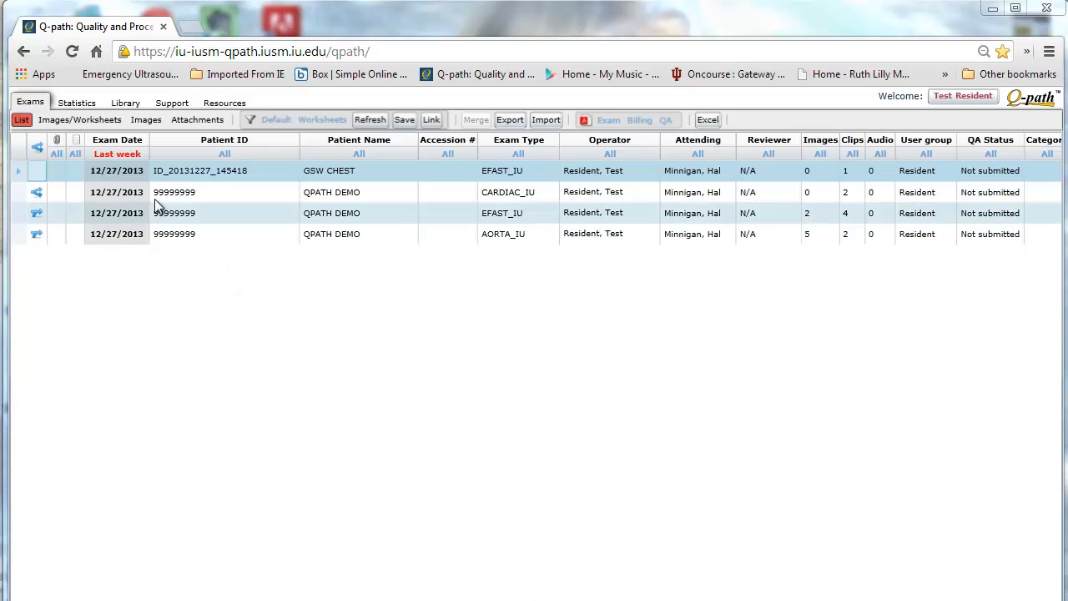
Step: Open the GSW CHEST EFAST_IU exam from the exam list
double_click(115, 170)
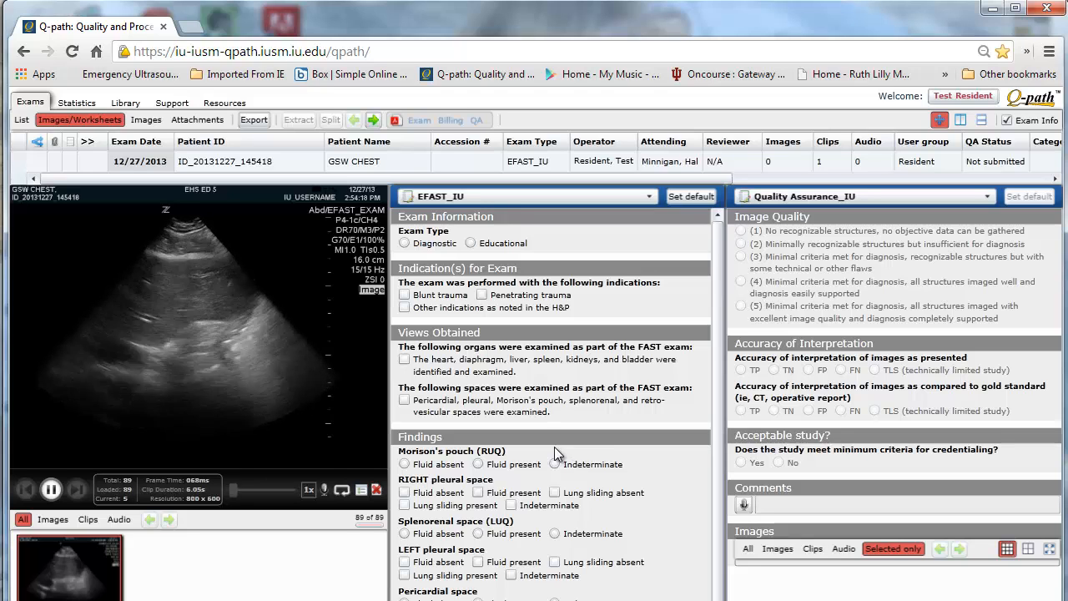
Step: Change the exam's Patient ID to 0123
left_click(256, 161)
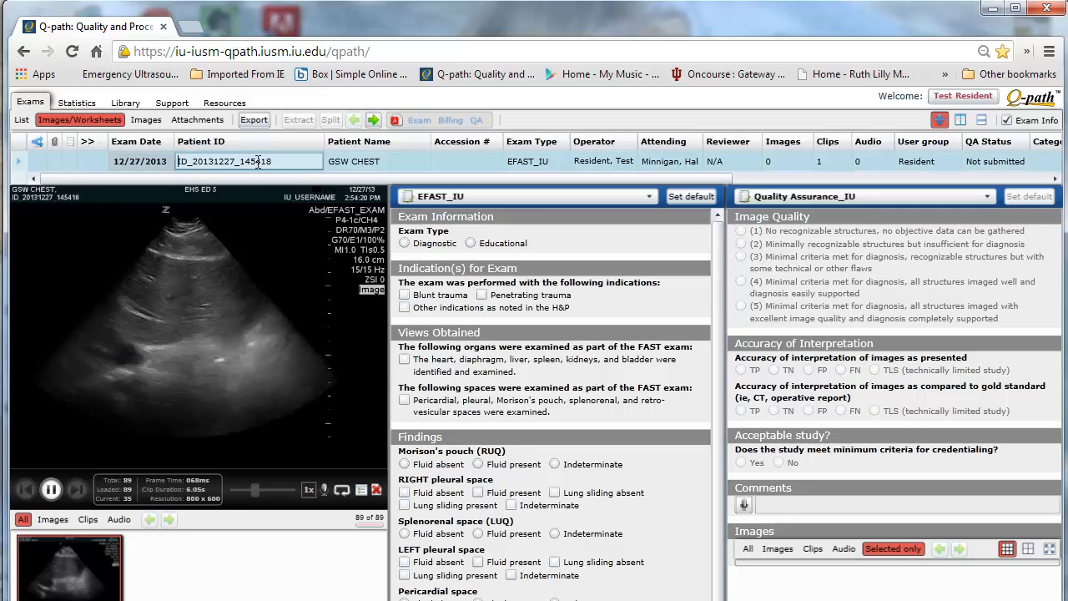
double_click(279, 161)
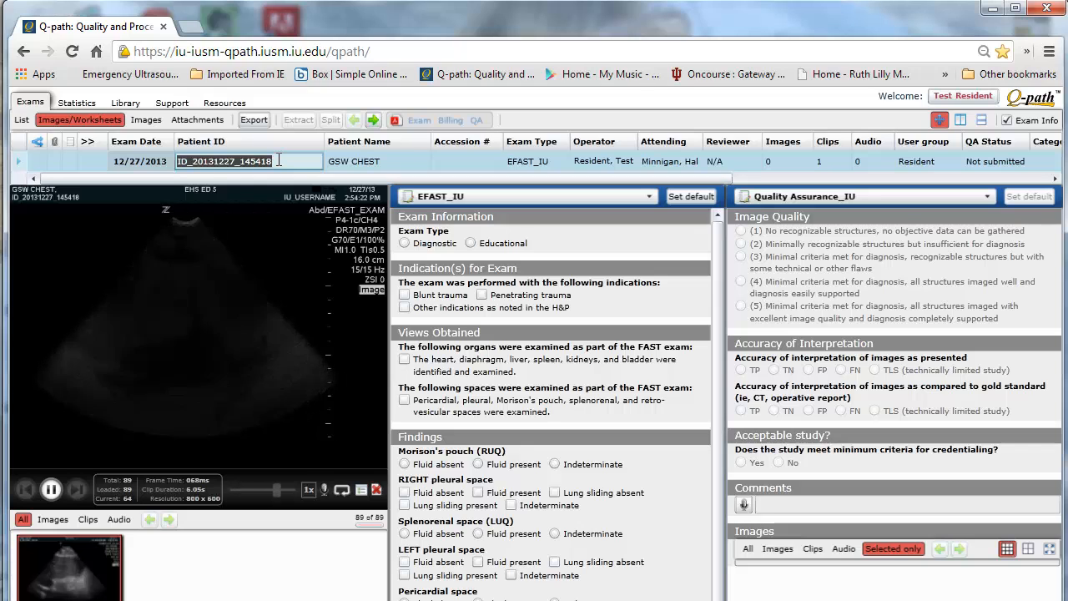
type("01234567")
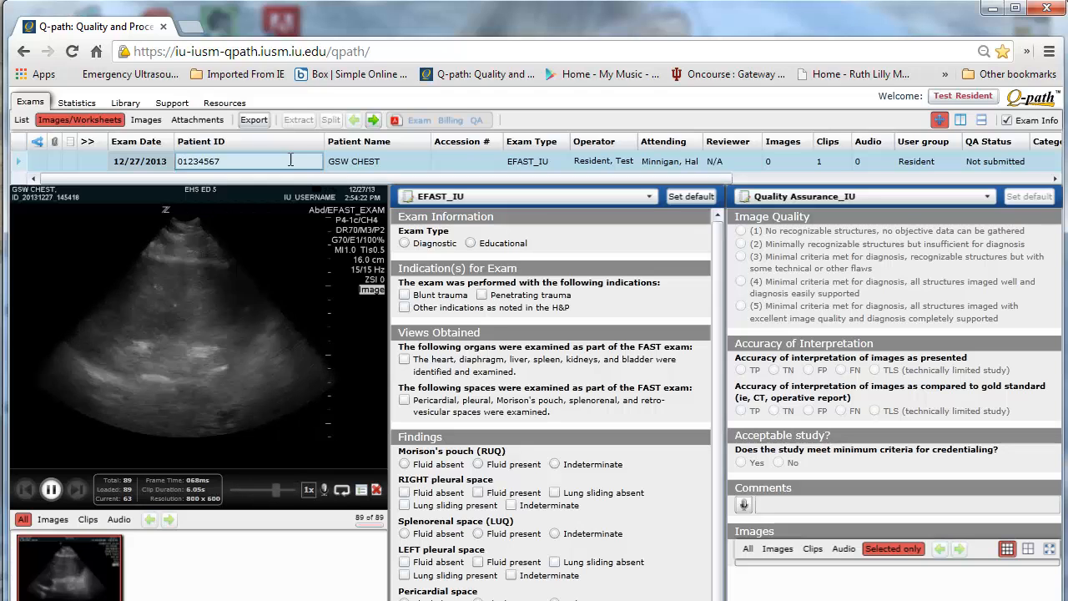
key("Return")
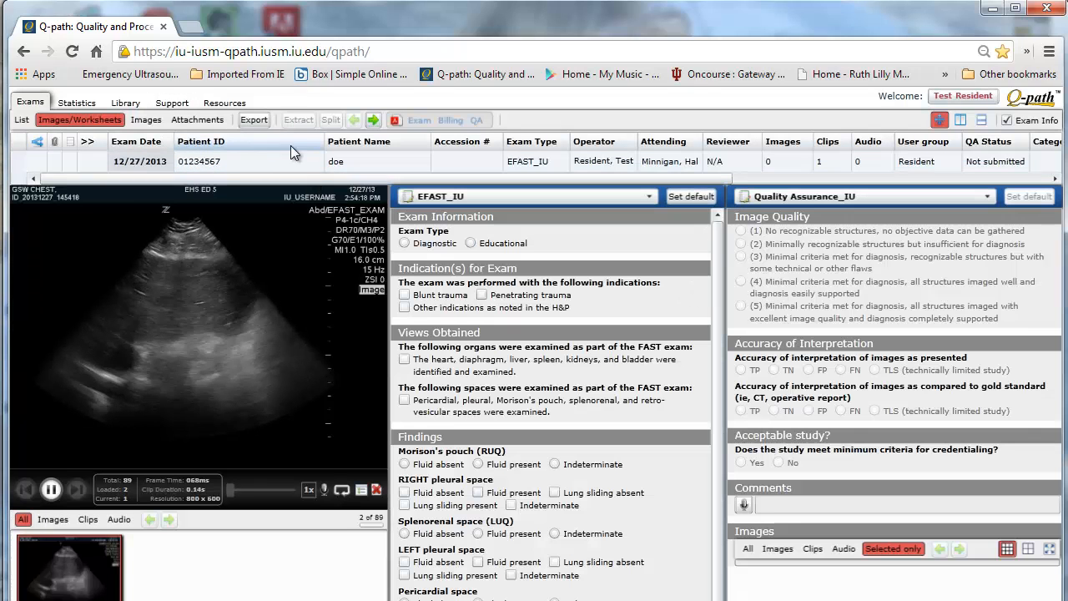
Step: Edit the Patient Name field, entering the placeholder text 'patien'
left_click(354, 159)
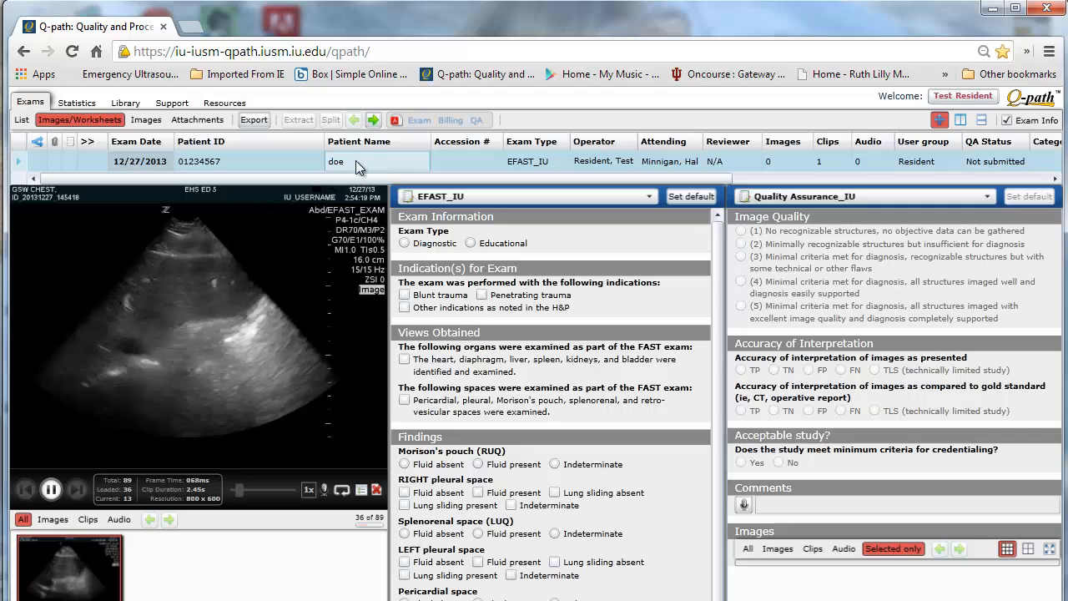
left_click(356, 160)
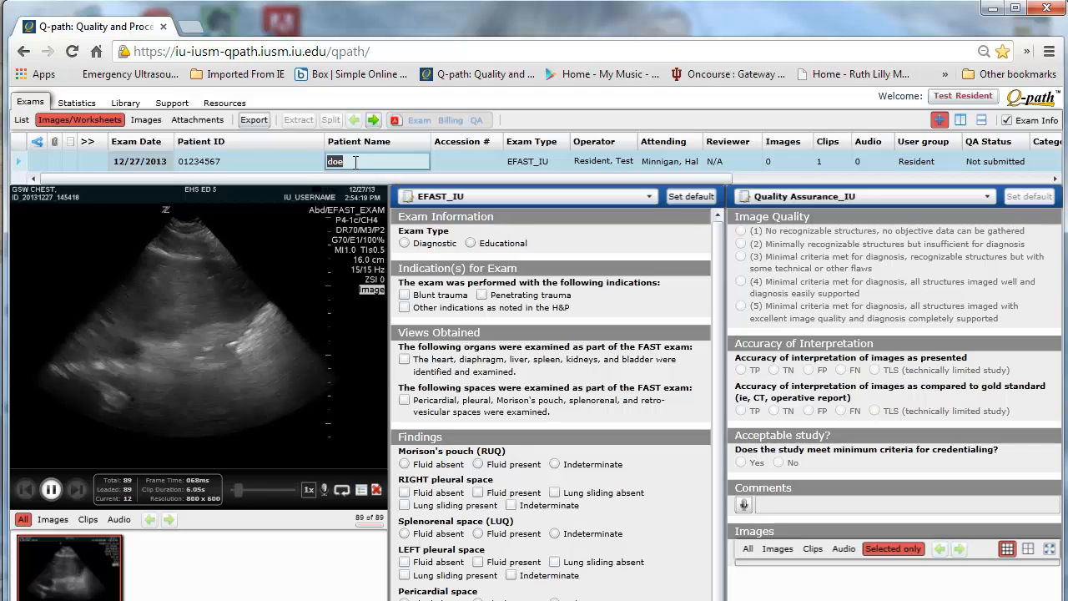
type("patient name")
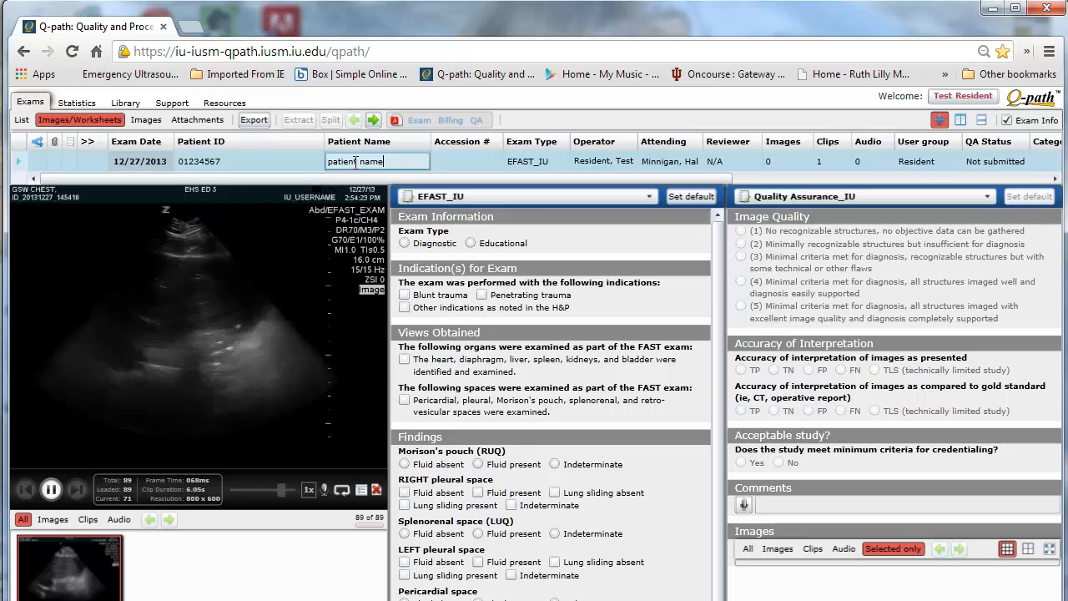
key("Return")
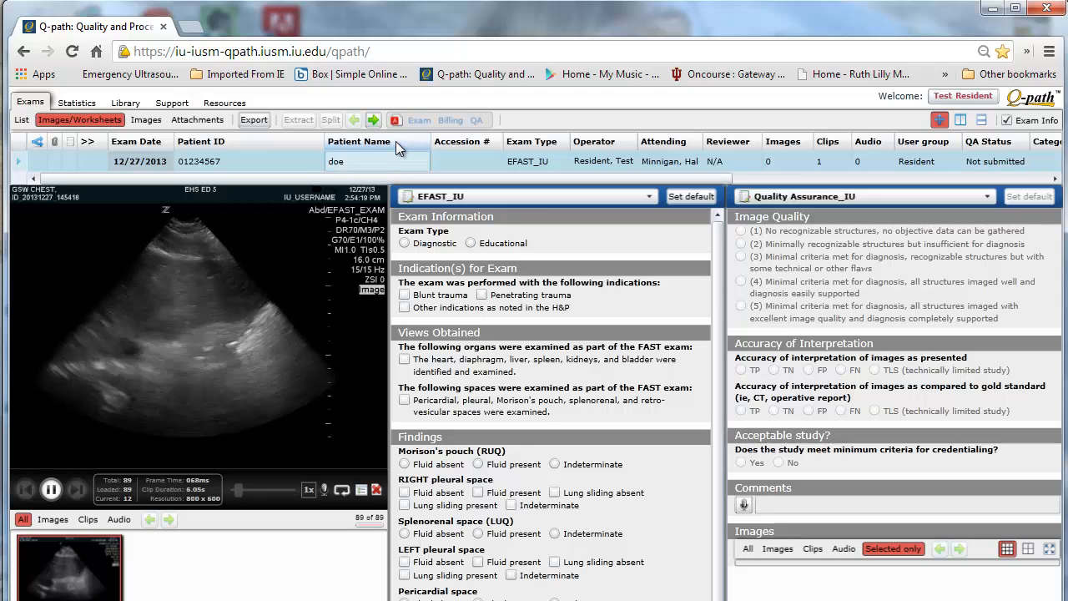